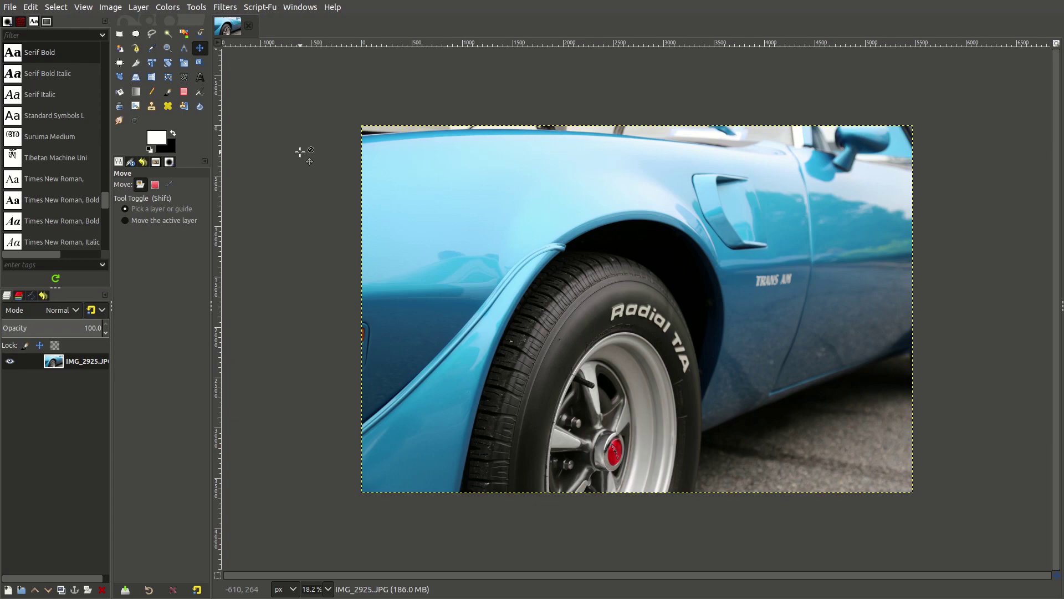
Check the installed GIMP version in the program's About information, and close it.
left_click(336, 7)
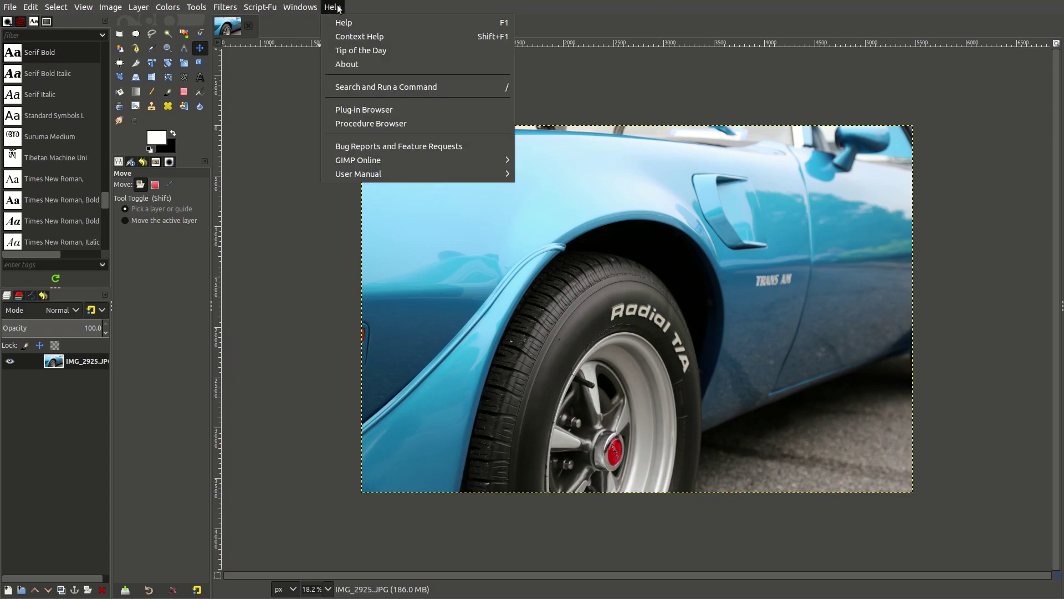
left_click(346, 63)
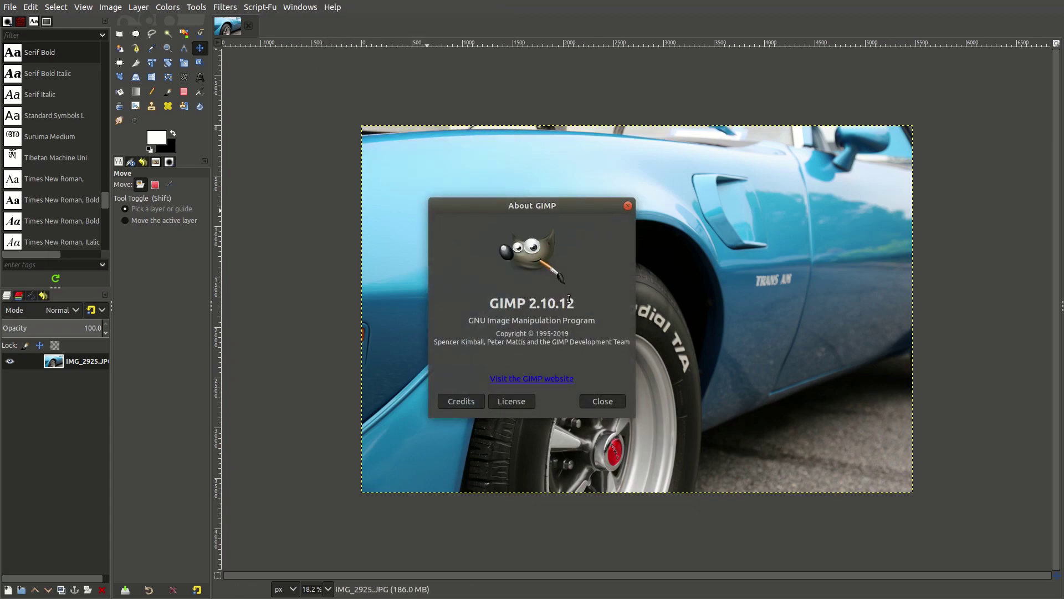
left_click(628, 206)
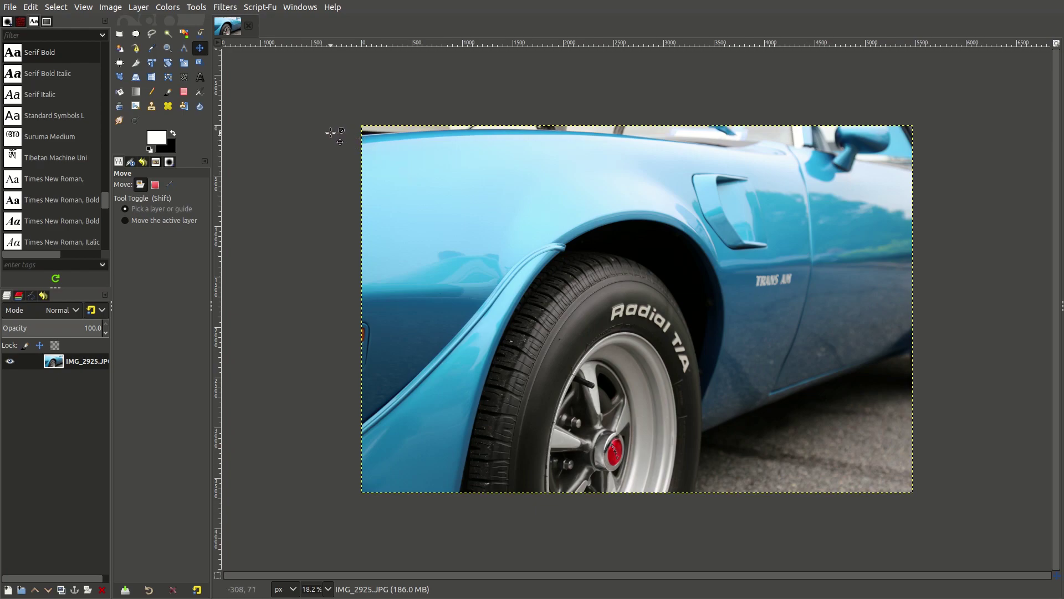
View the car image's metadata in an enlarged viewer and examine the list of Exif tags.
left_click(110, 7)
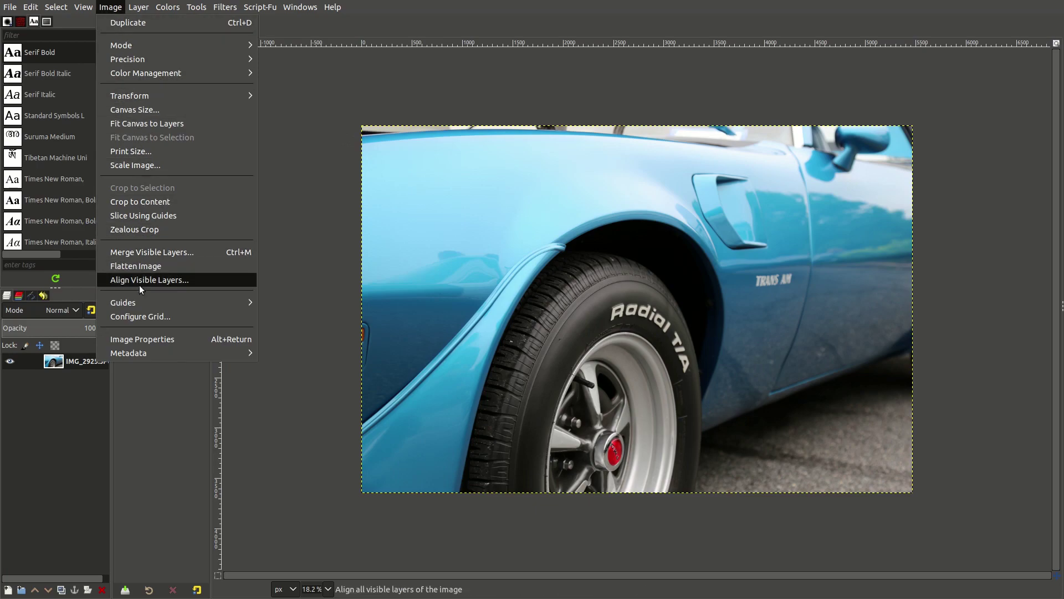
mouse_move(141, 353)
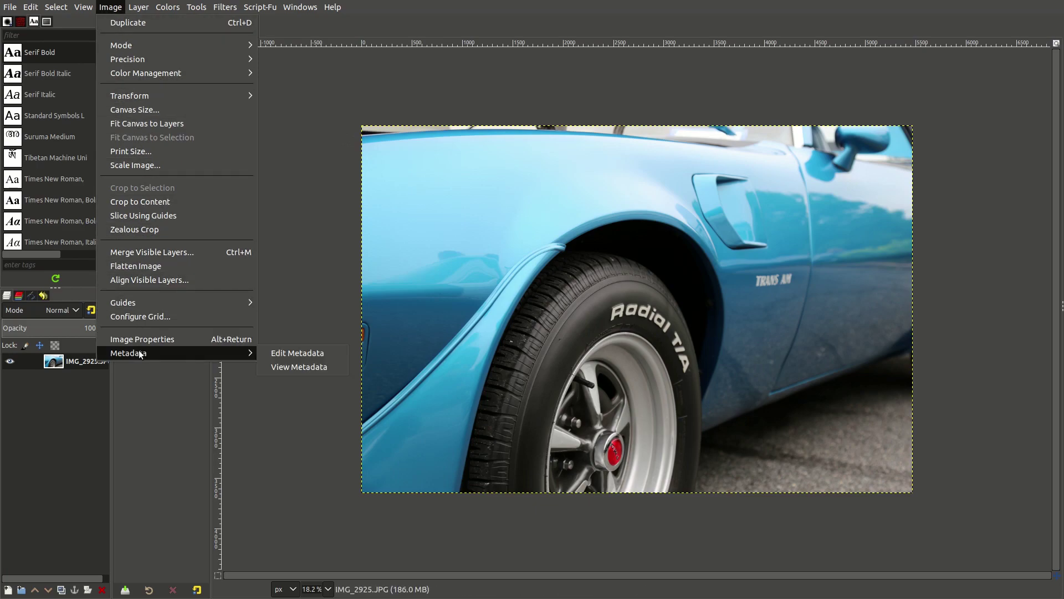
left_click(296, 365)
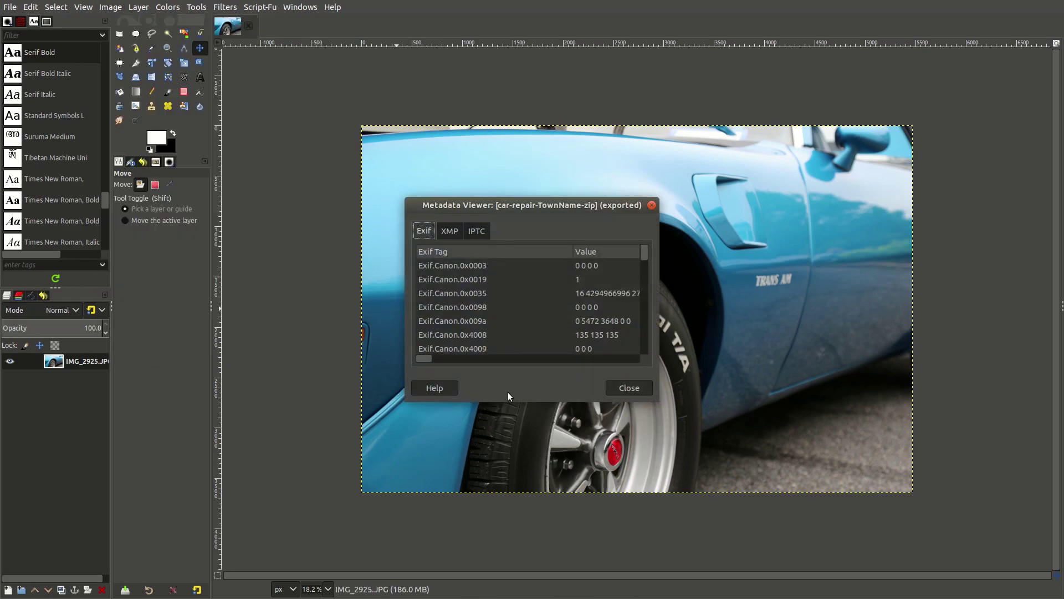
left_click_drag(509, 398, 513, 514)
left_click_drag(412, 200, 290, 53)
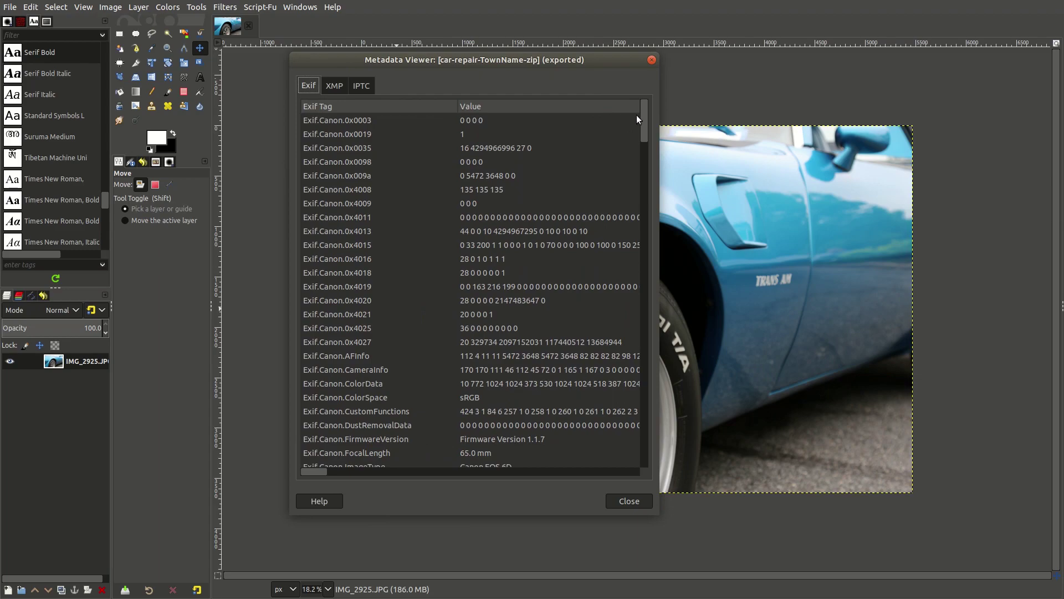
left_click_drag(641, 114, 611, 464)
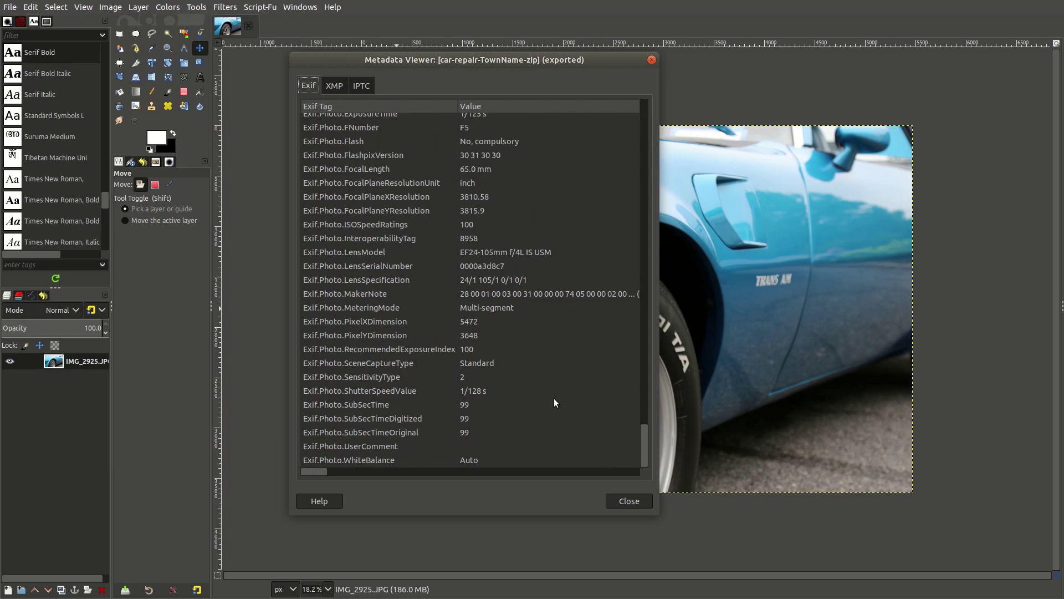
scroll(554, 398, "up", 10)
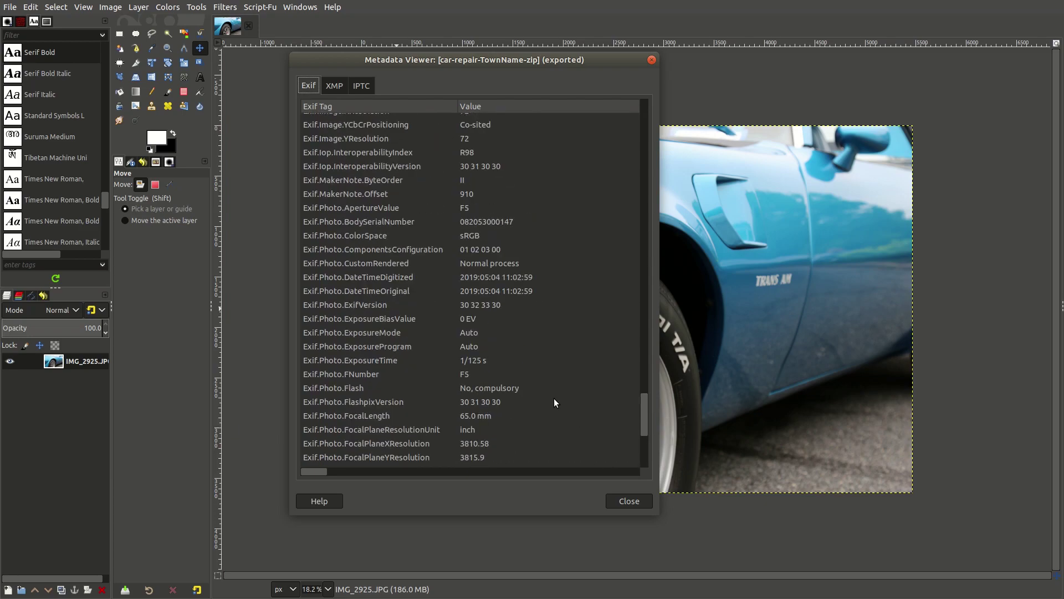
scroll(545, 343, "up", 15)
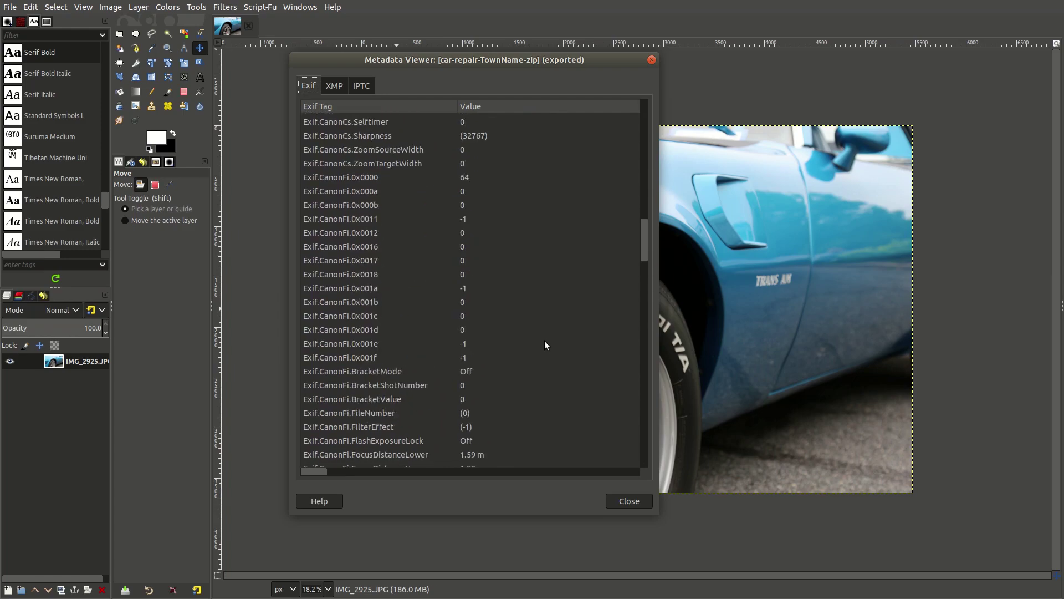
Review the image's XMP and IPTC tags, return to the Exif tags, and close the metadata viewer.
left_click(331, 85)
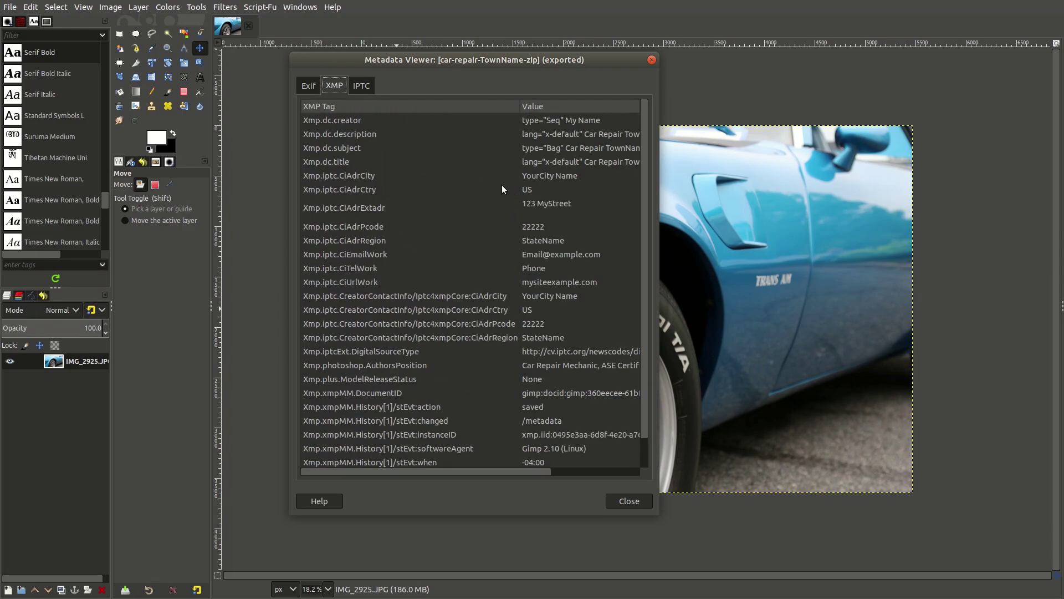
scroll(502, 189, "down", 1)
scroll(502, 189, "up", 1)
left_click(361, 84)
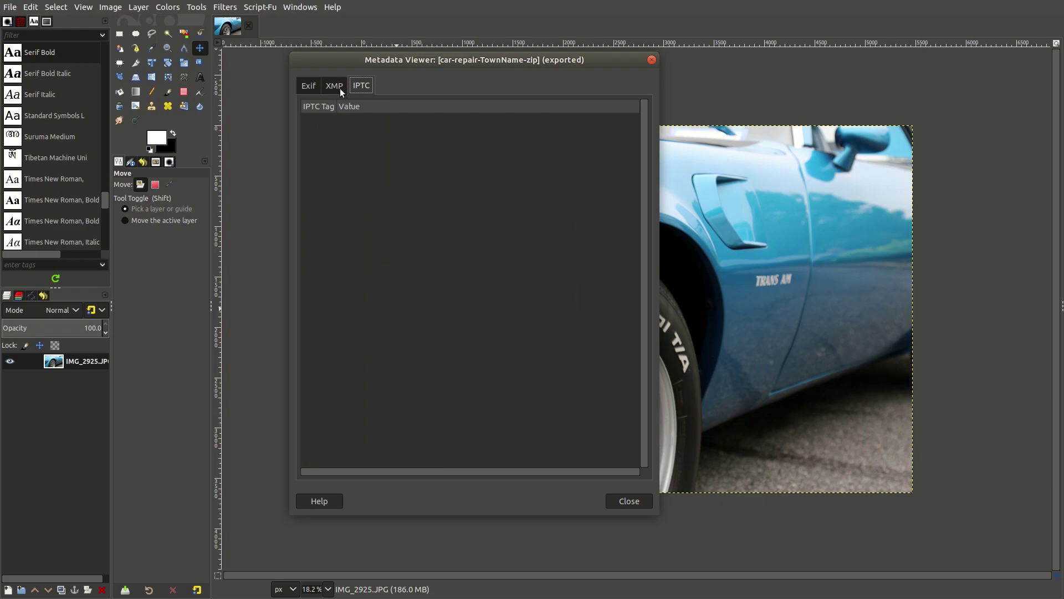
left_click(305, 88)
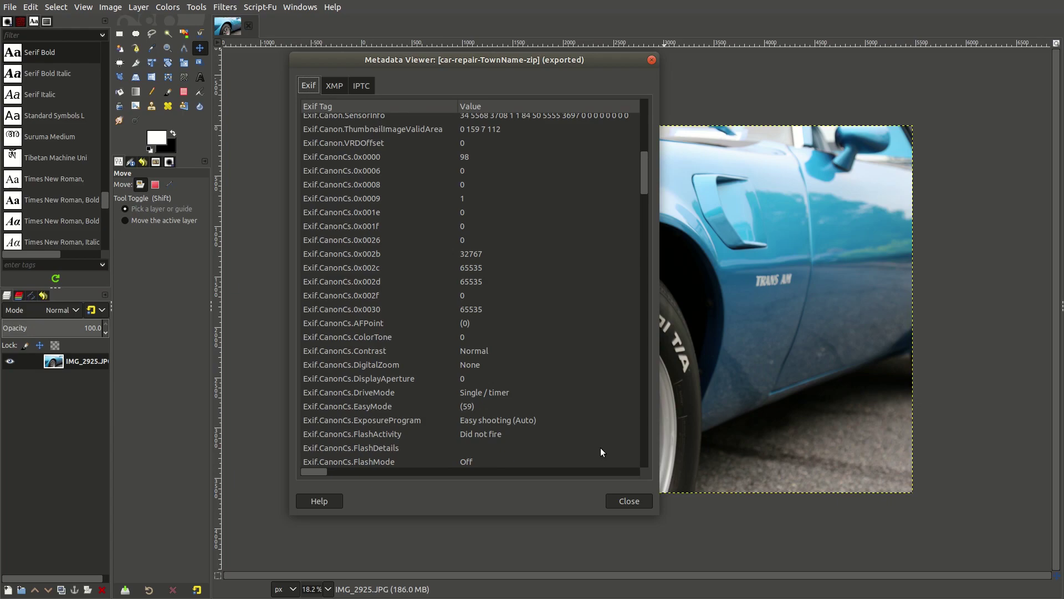
left_click(623, 502)
Open the image's metadata for editing and look through the IPTC, IPTC Extension, Categories and GPS fields.
left_click(118, 11)
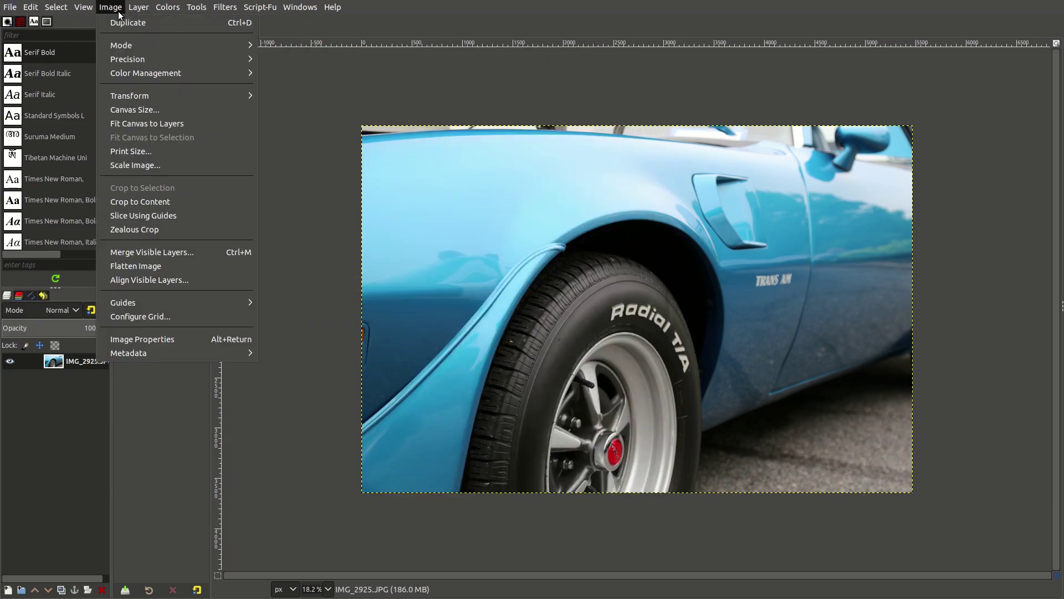
mouse_move(130, 353)
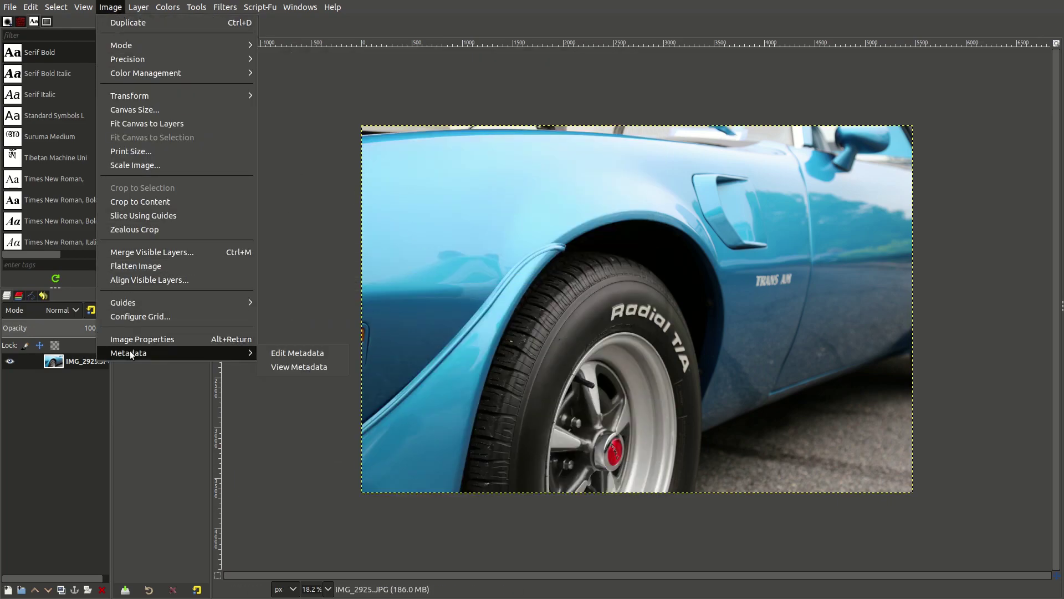
left_click(274, 355)
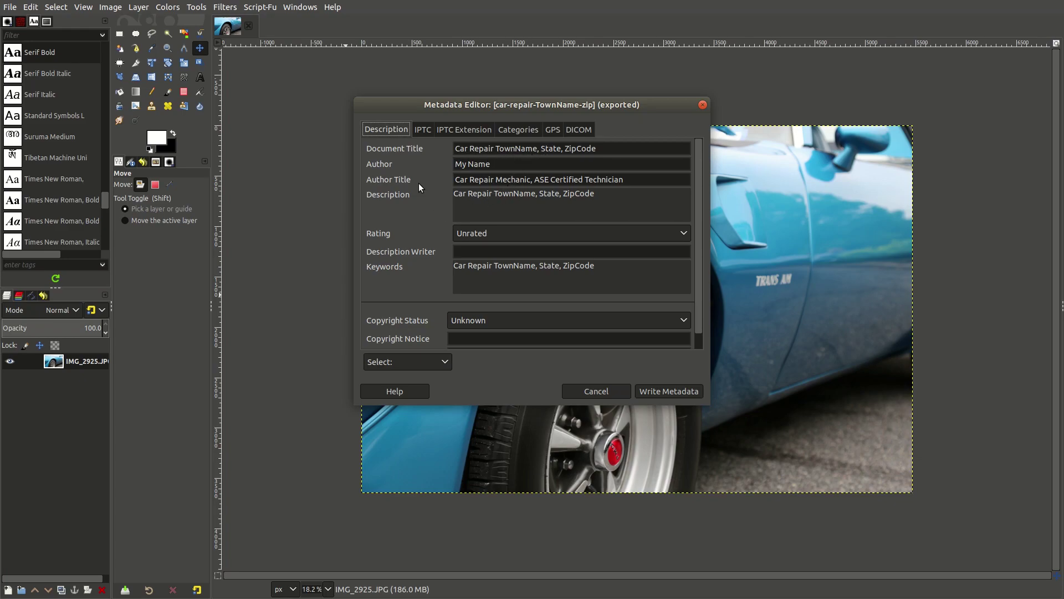
left_click(423, 129)
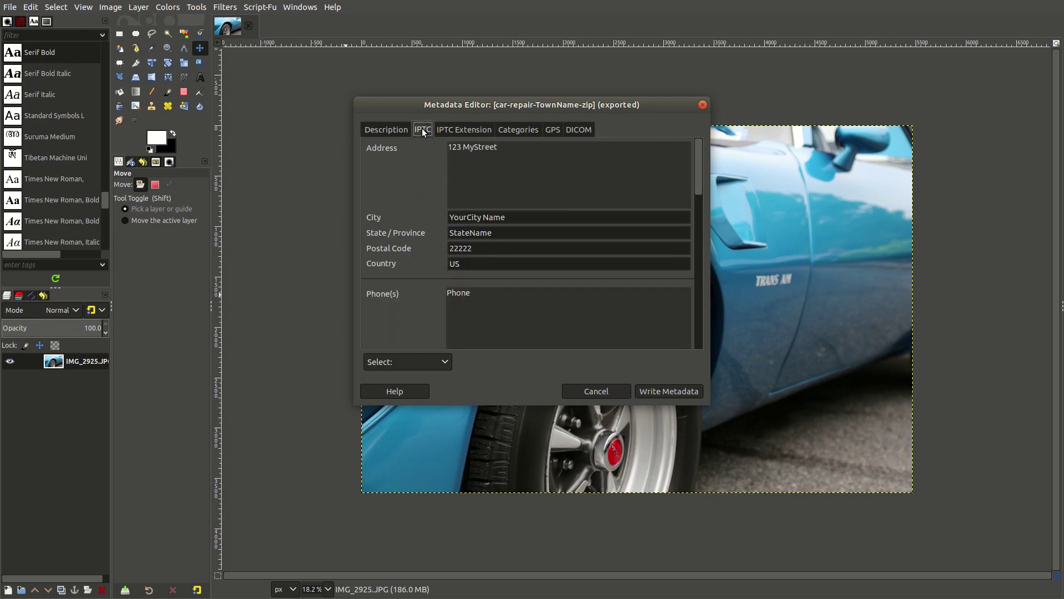
left_click(465, 130)
left_click(521, 131)
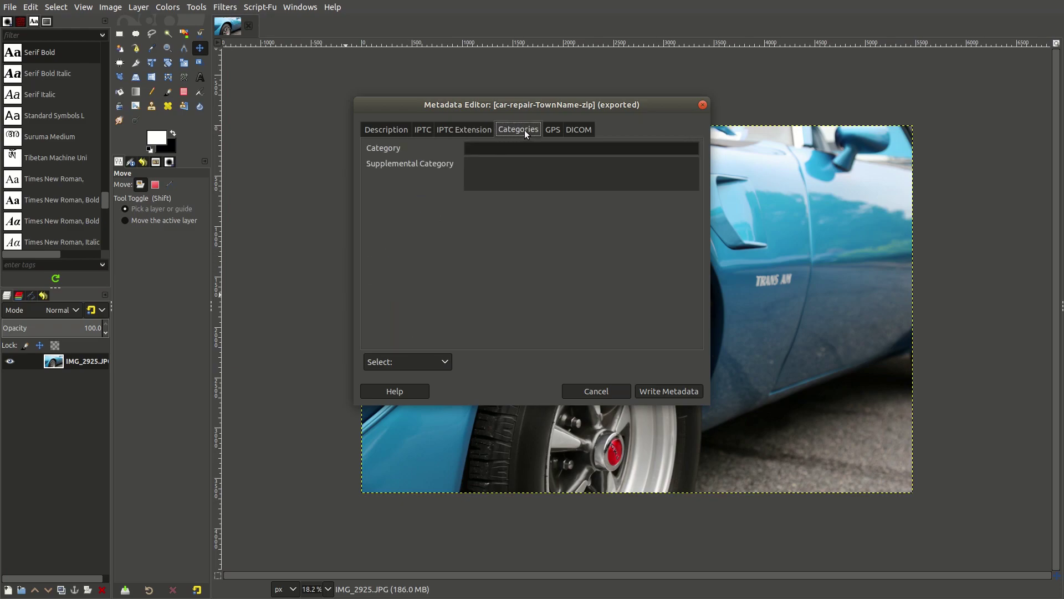
left_click(554, 129)
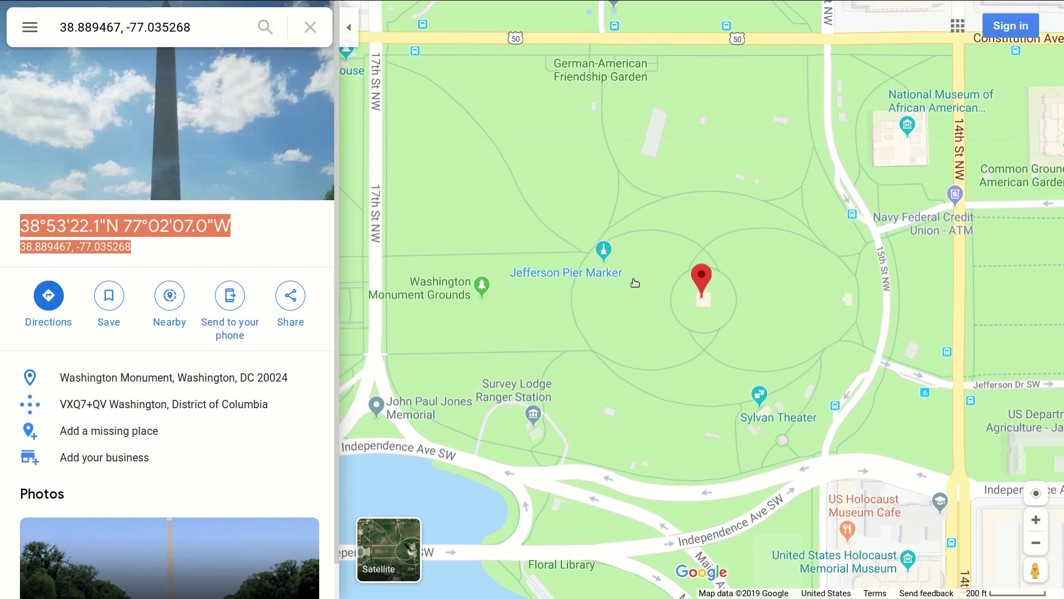
In Google Maps, look up the coordinates of the Washington Monument and select them in the place details.
left_click(702, 298)
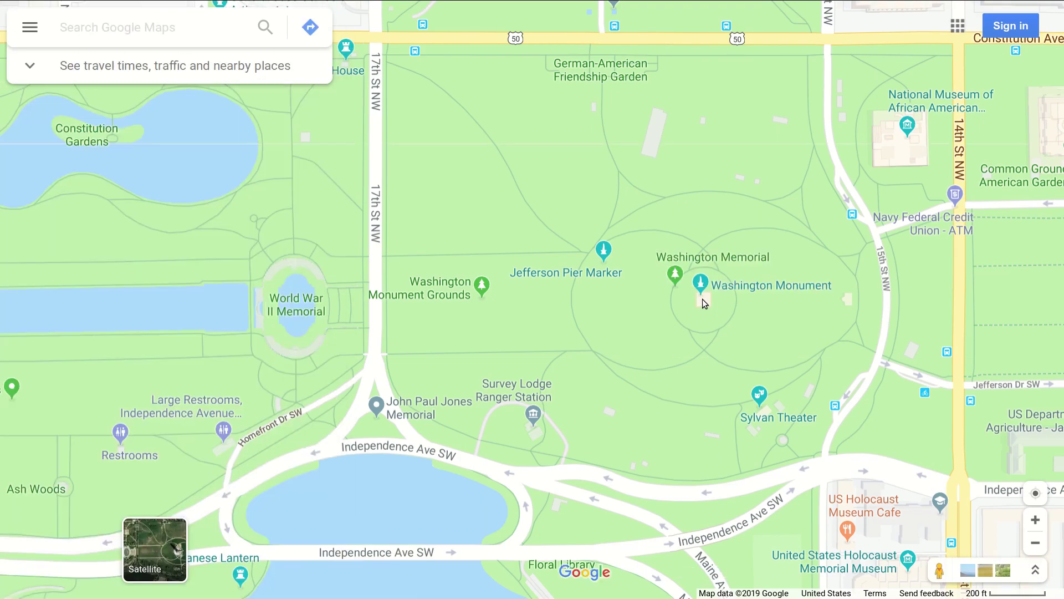
right_click(703, 298)
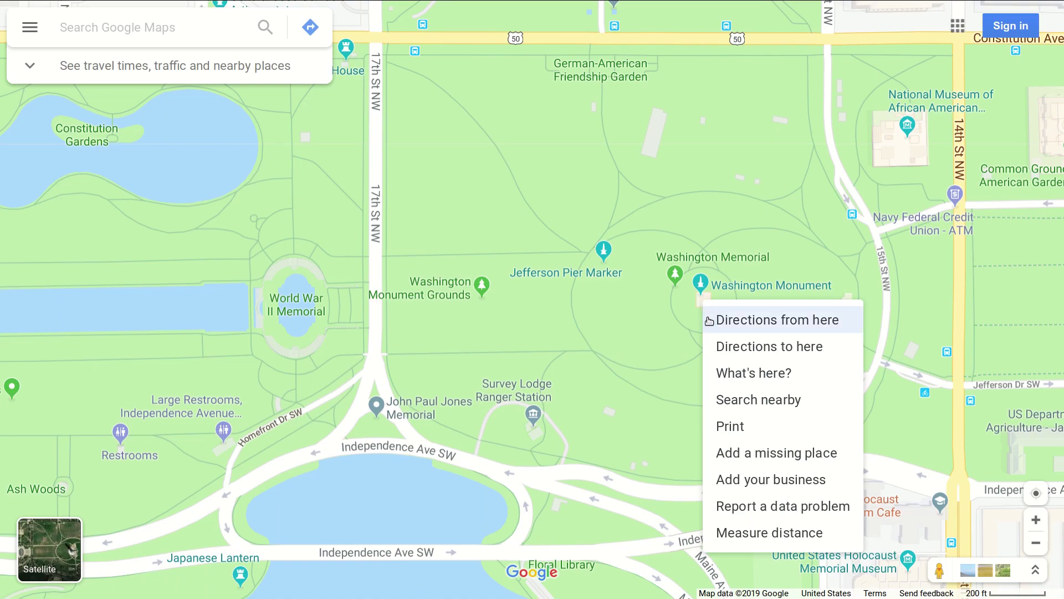
left_click(738, 375)
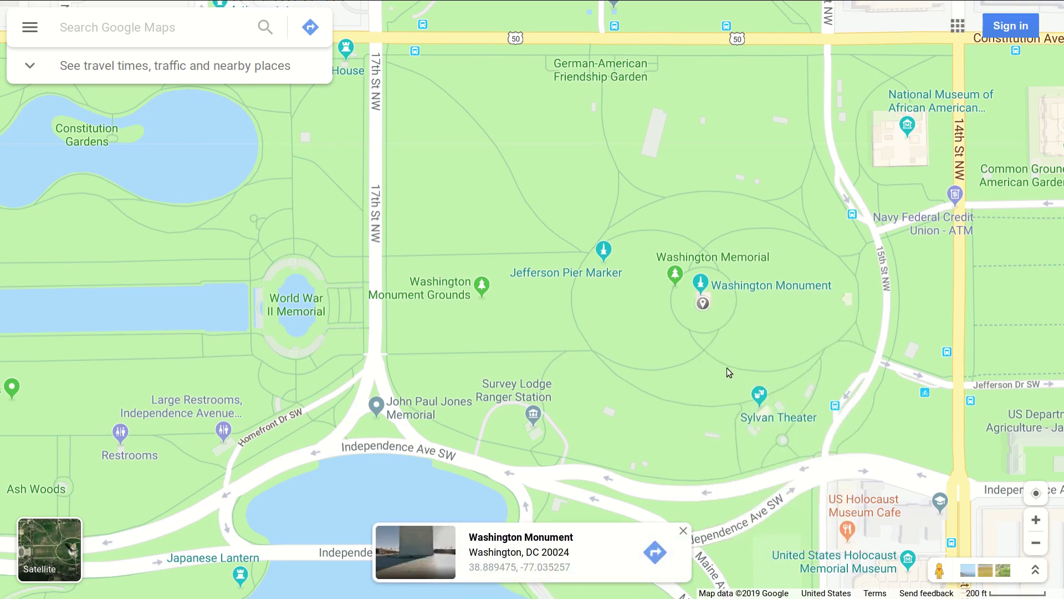
left_click(497, 567)
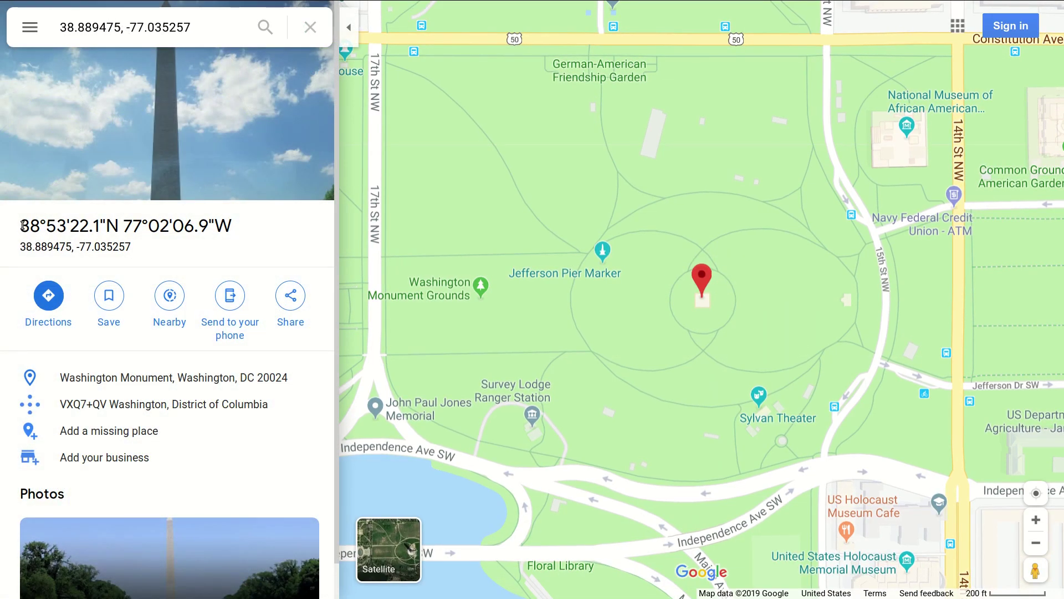
left_click_drag(21, 224, 176, 247)
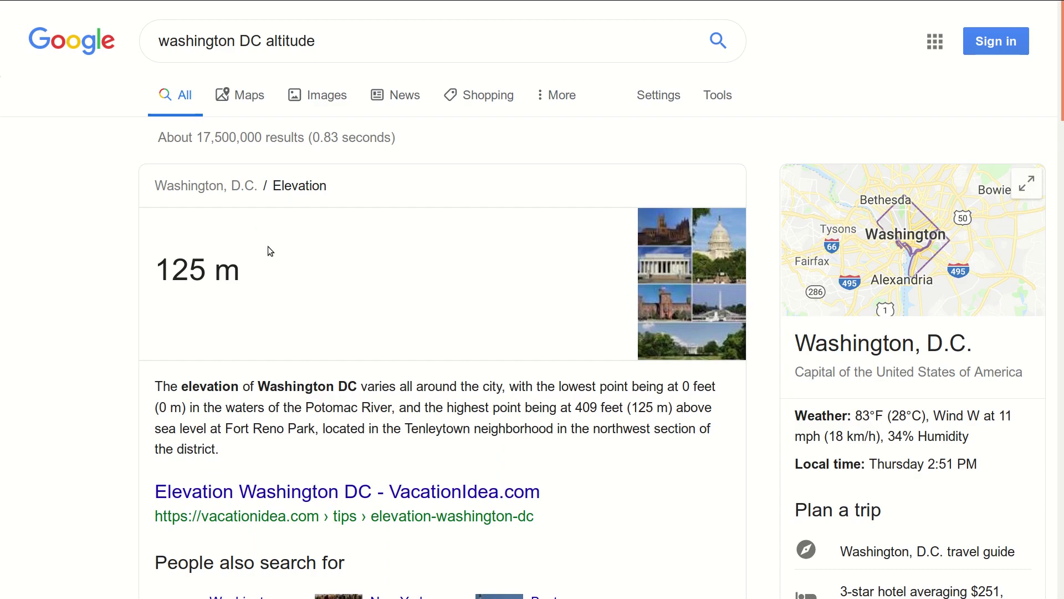
Examine the Google results for "washington DC altitude" and select the elevation figure in metres.
scroll(268, 247, "down", 2)
scroll(918, 354, "down", 3)
scroll(923, 388, "down", 2)
scroll(554, 410, "down", 7)
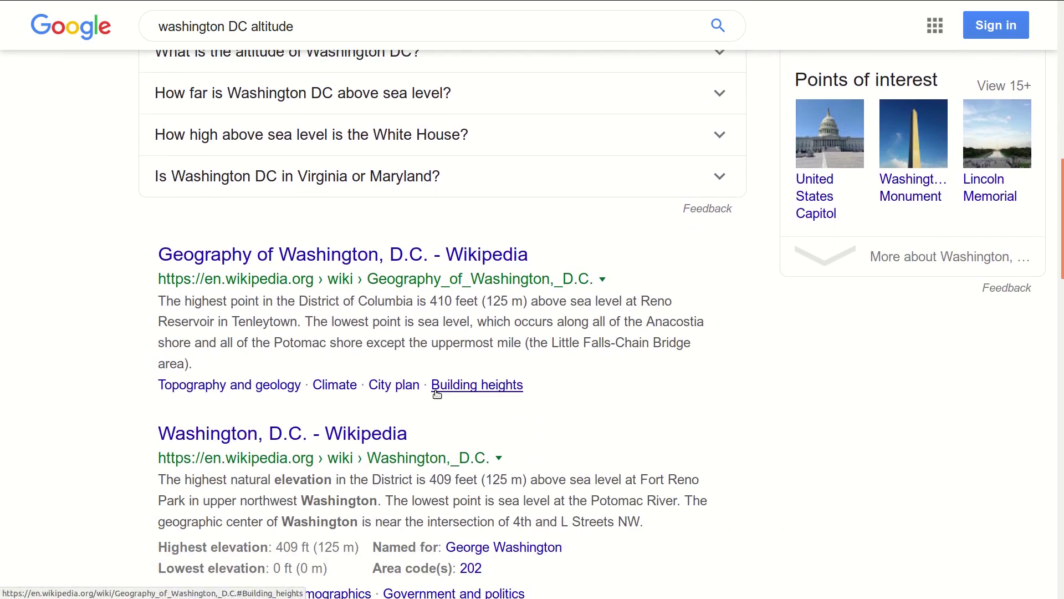
scroll(332, 416, "down", 5)
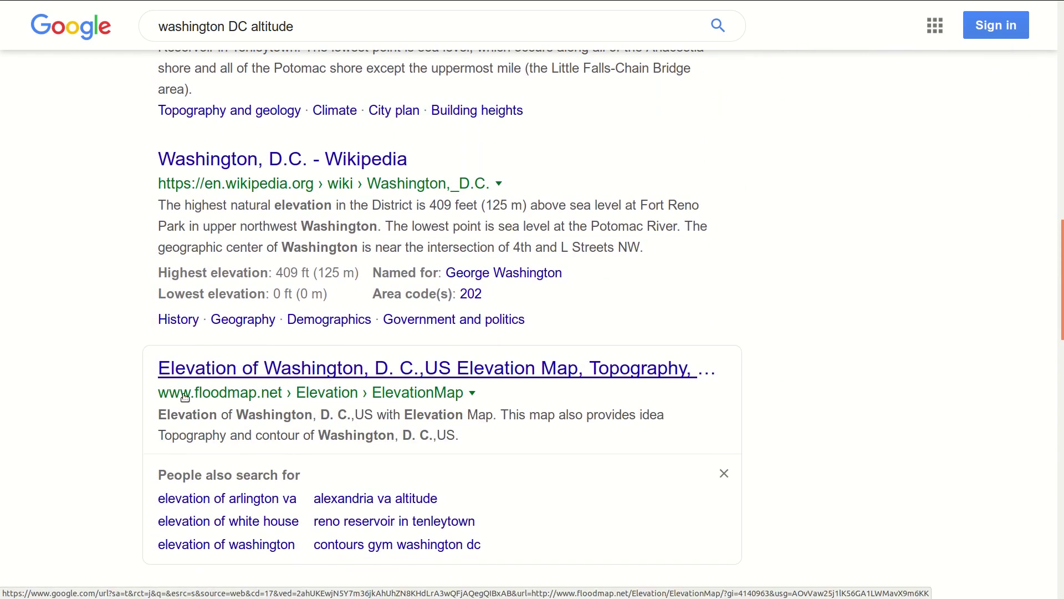
scroll(379, 355, "up", 18)
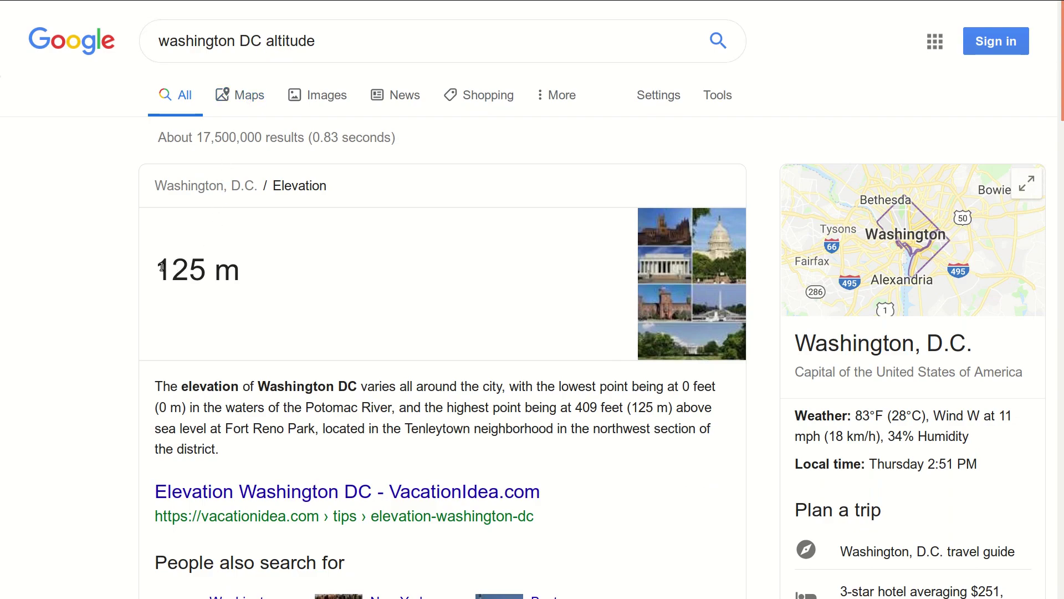
left_click_drag(161, 267, 233, 268)
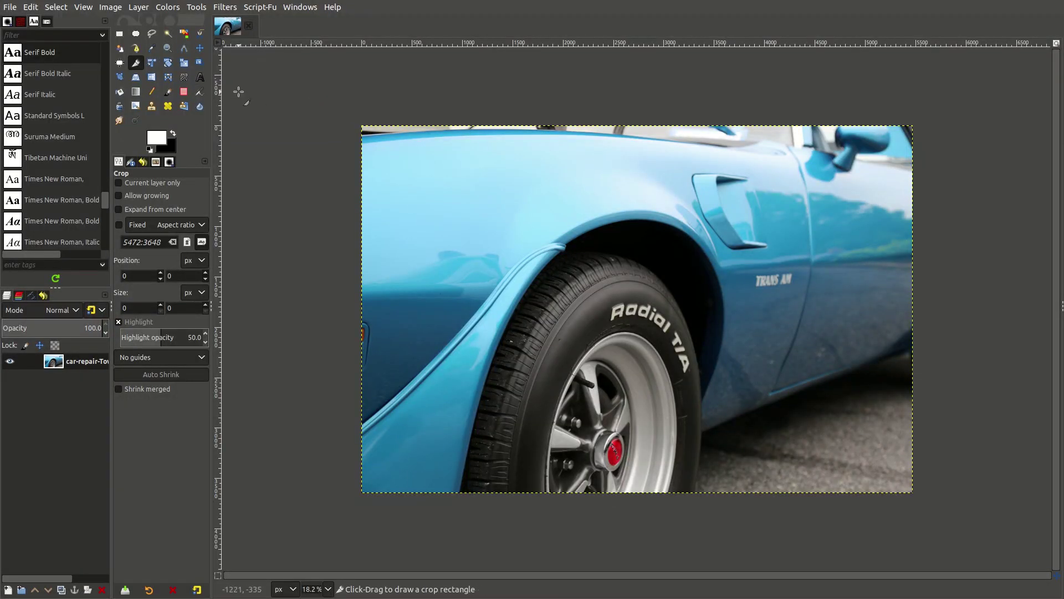
In GIMP, reopen the metadata editor, check the GPS fields and altitude unit, and write the metadata to the image.
left_click(108, 9)
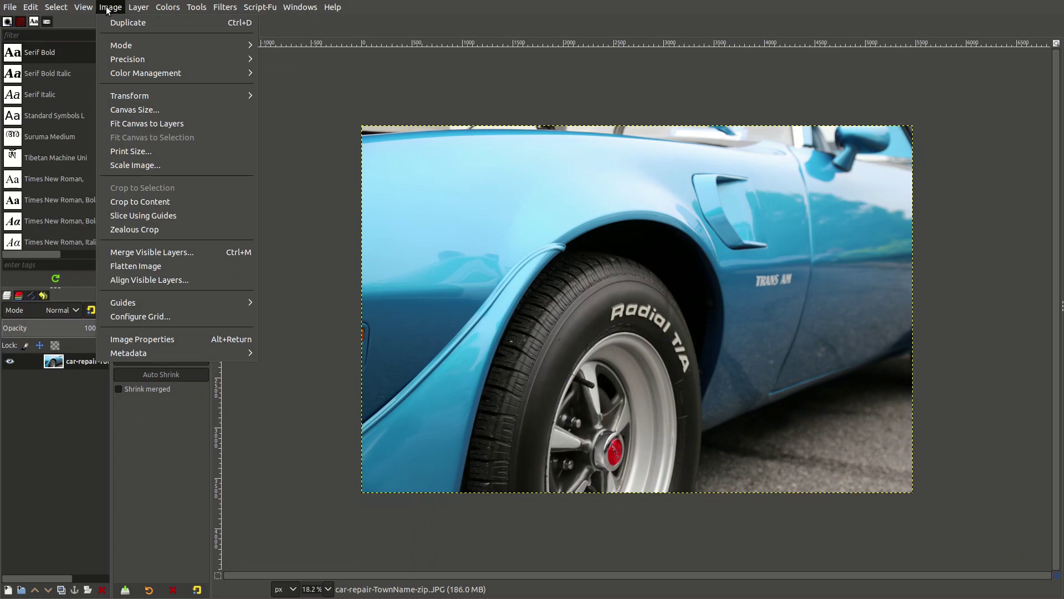
mouse_move(129, 353)
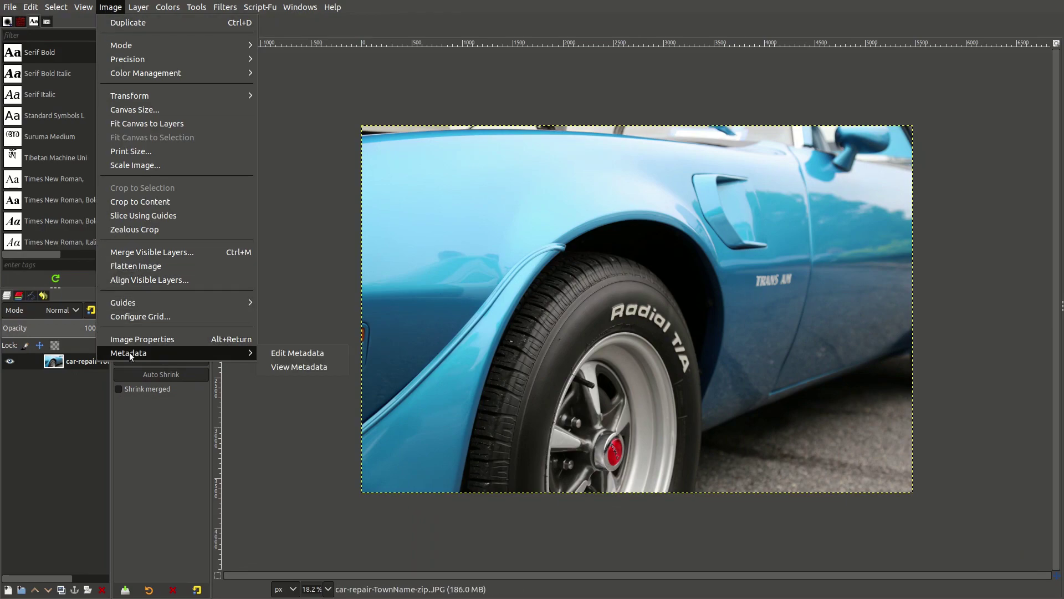
left_click(285, 353)
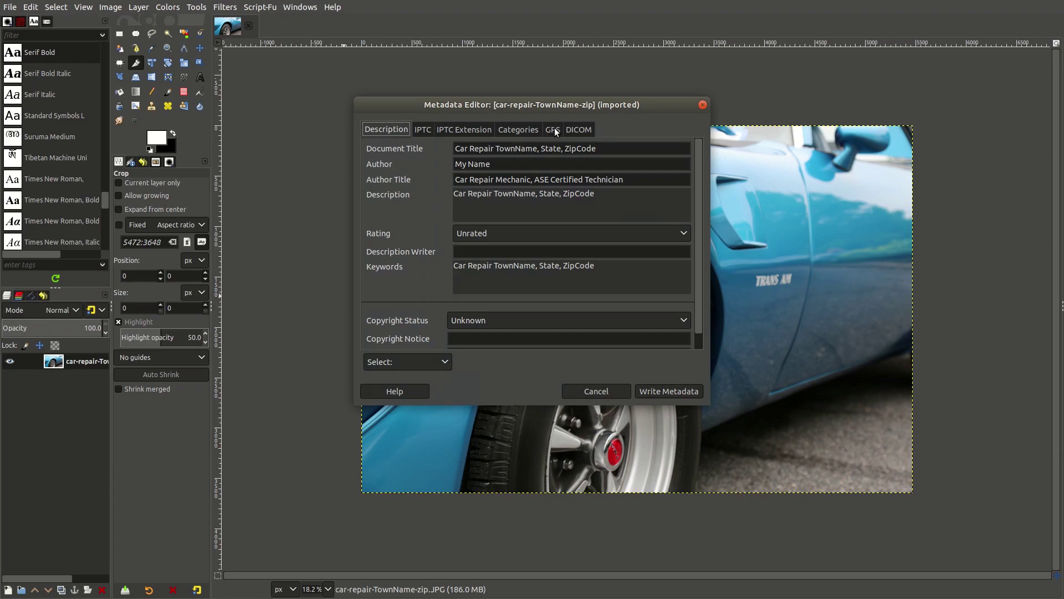
left_click(554, 129)
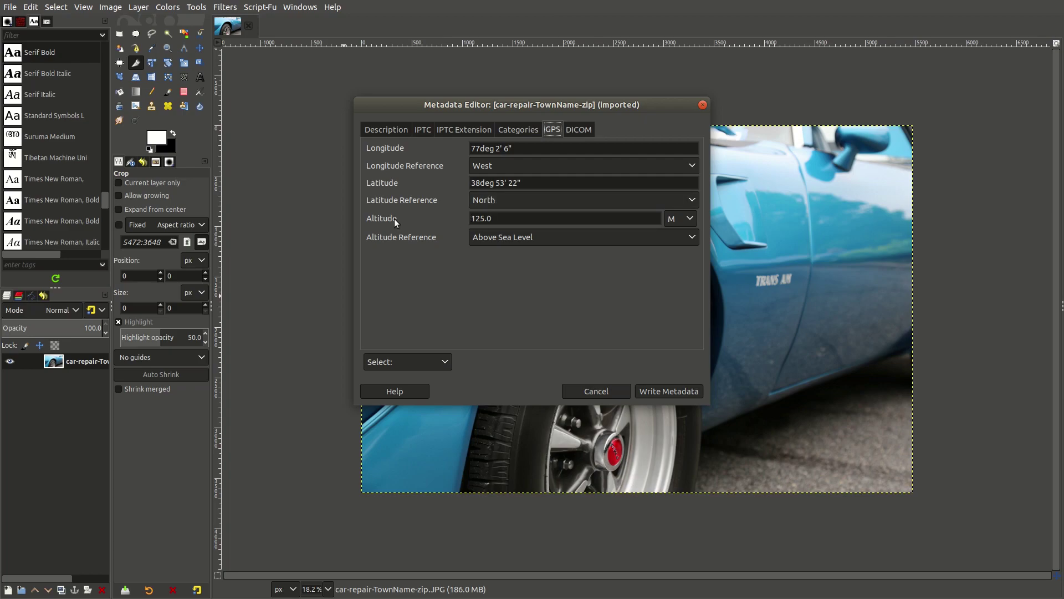
left_click(673, 222)
left_click(666, 390)
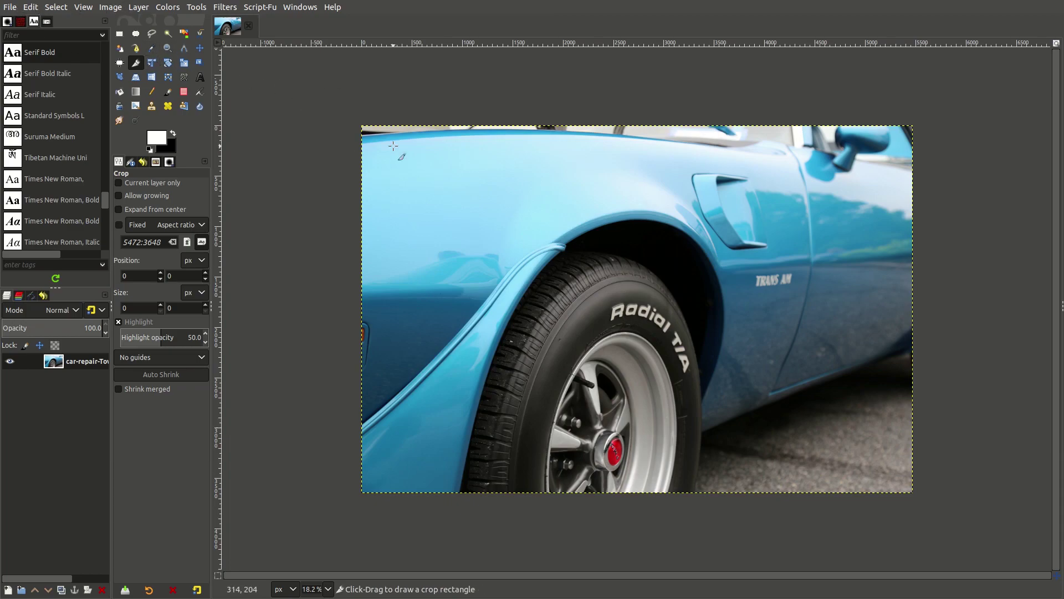
Start exporting the image as car-repair-TownName-zip.JPG to the Music folder, keeping the existing name, up to the JPEG options.
right_click(394, 82)
mouse_move(411, 102)
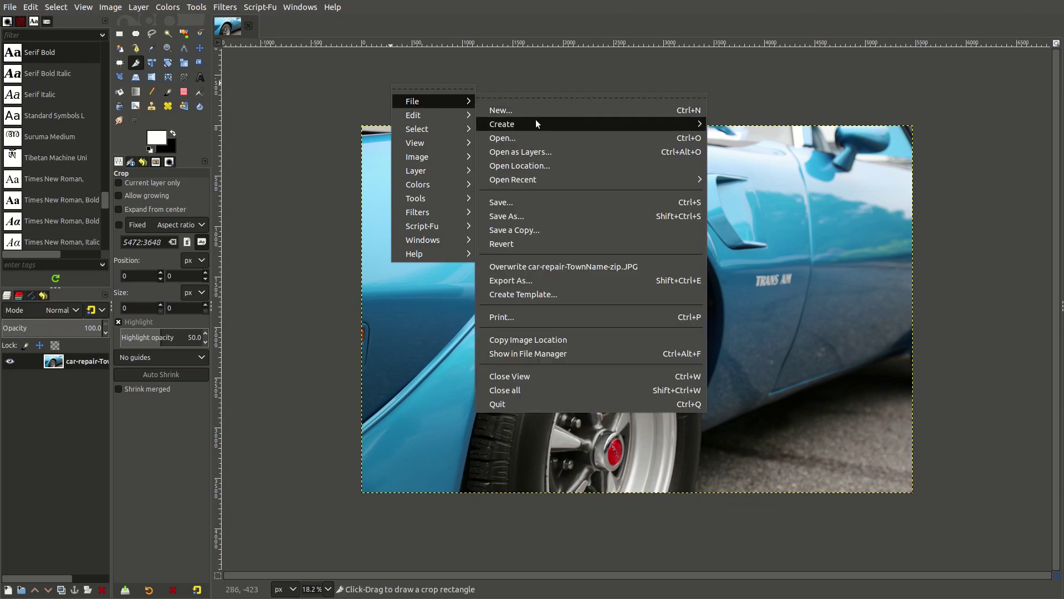
left_click(530, 275)
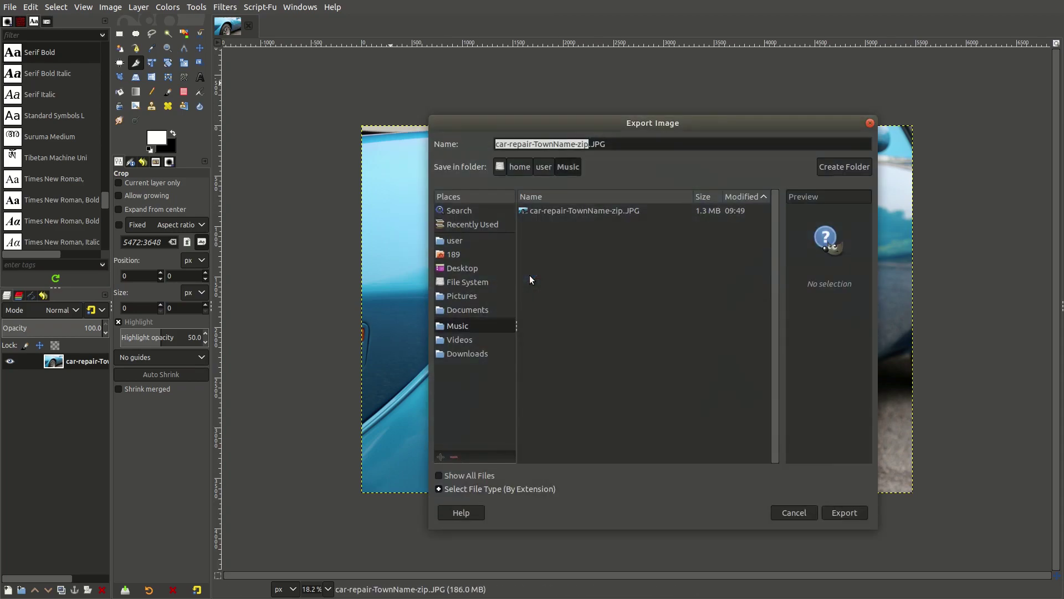
key("Return")
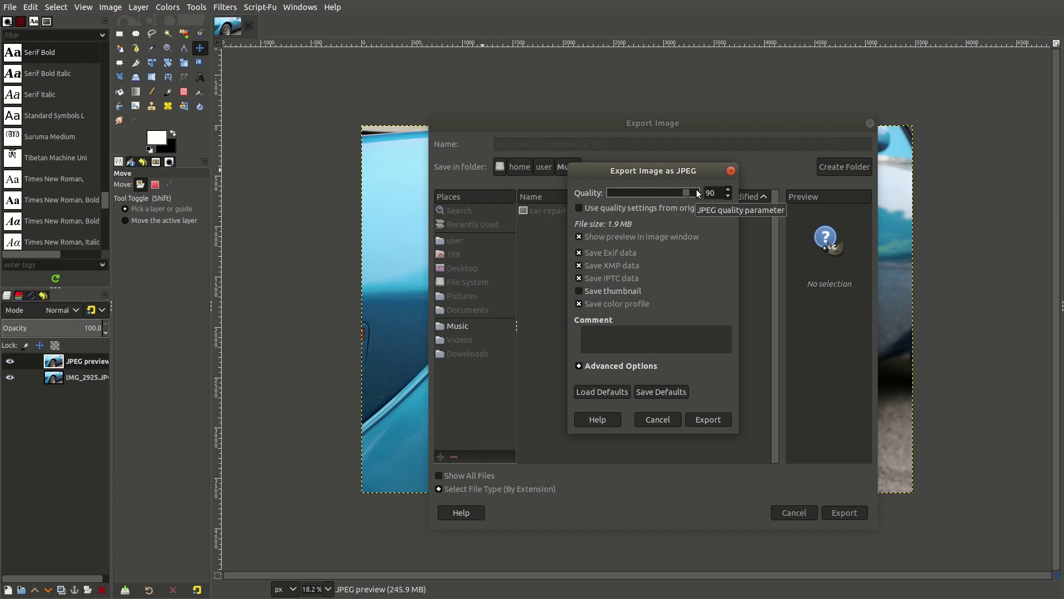
Try JPEG quality at 100 and at 0, settle on 84, and export the image with its metadata options enabled.
left_click_drag(689, 193, 703, 194)
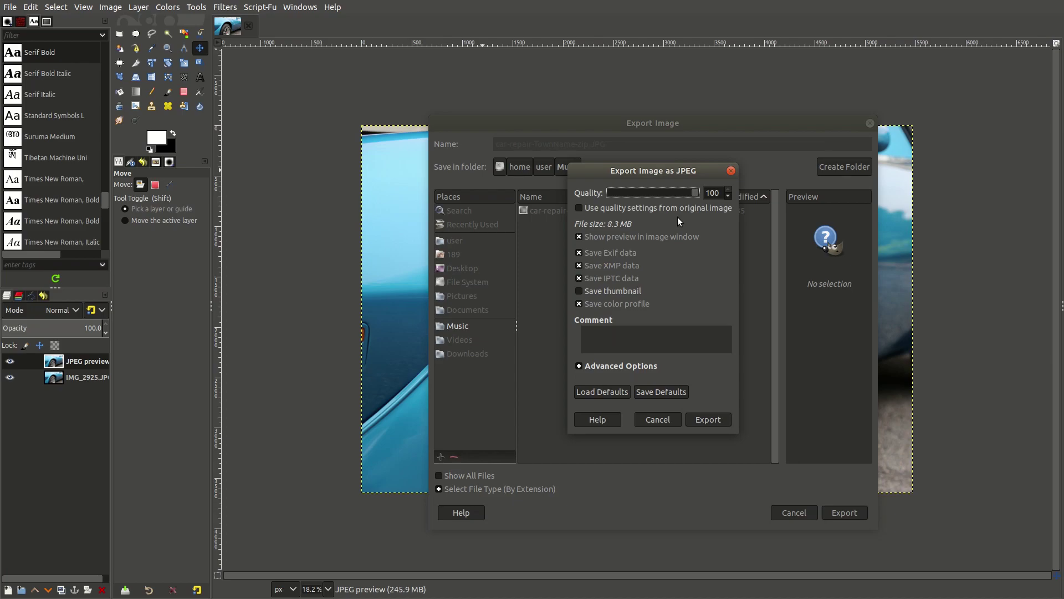
left_click_drag(695, 192, 610, 196)
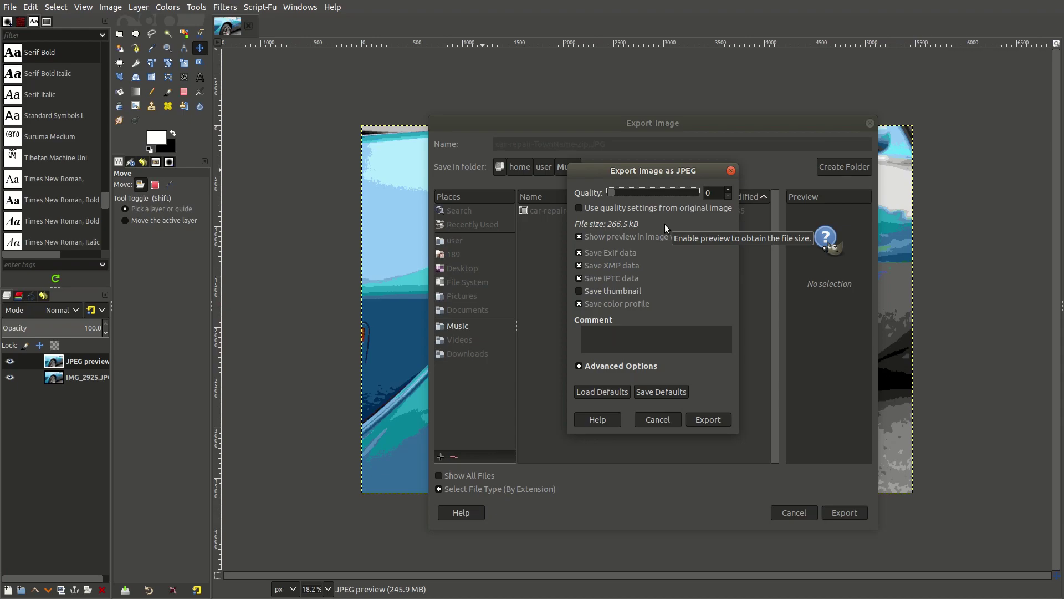
left_click_drag(607, 188, 683, 191)
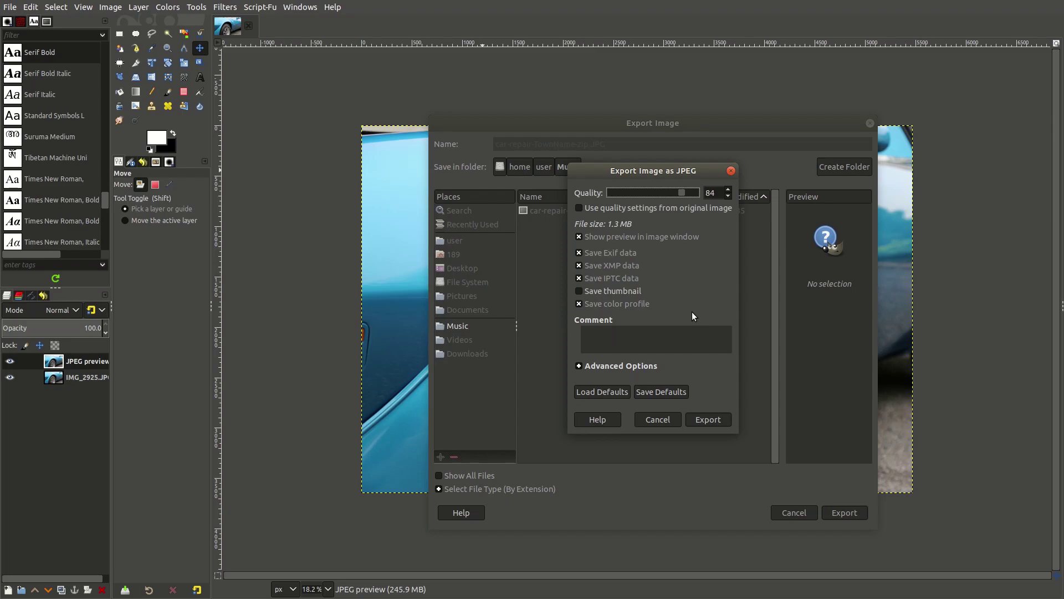
left_click(710, 420)
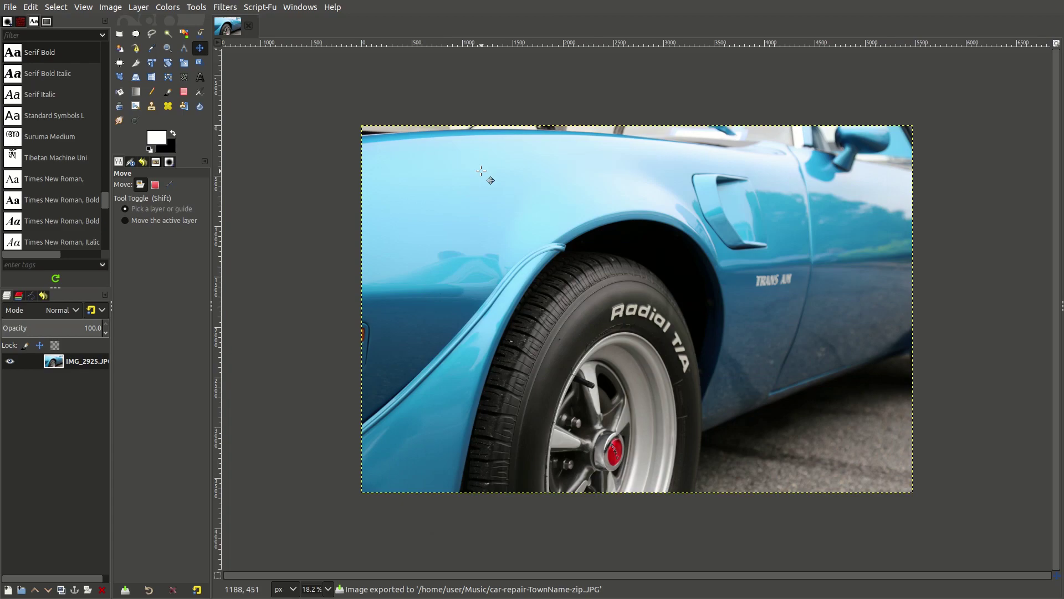
View the exported image's metadata in an enlarged viewer, check the Exif GPS altitude, latitude and longitude entries, and close it.
left_click(107, 8)
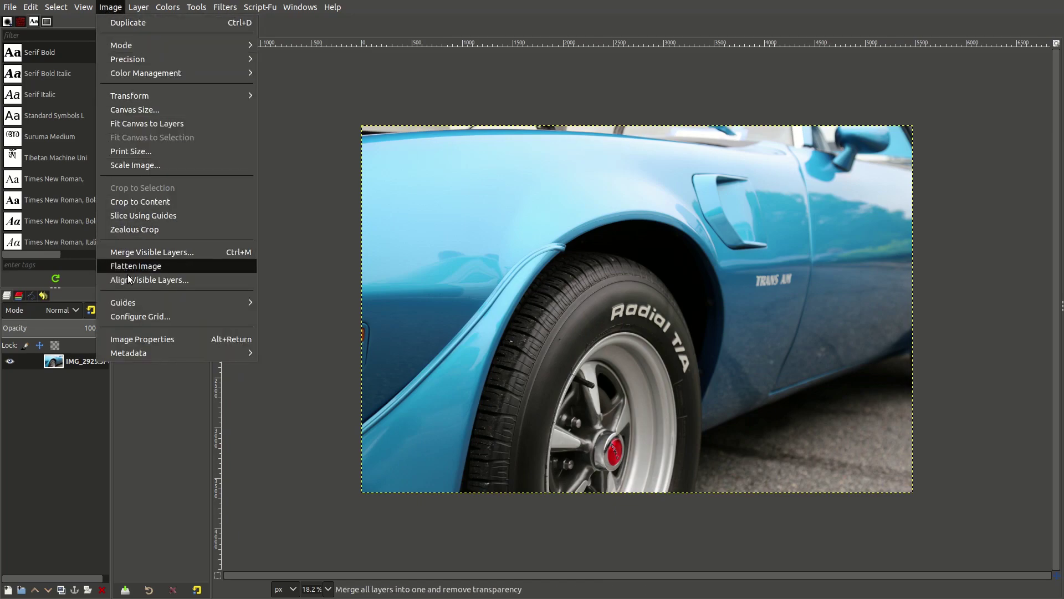
mouse_move(143, 352)
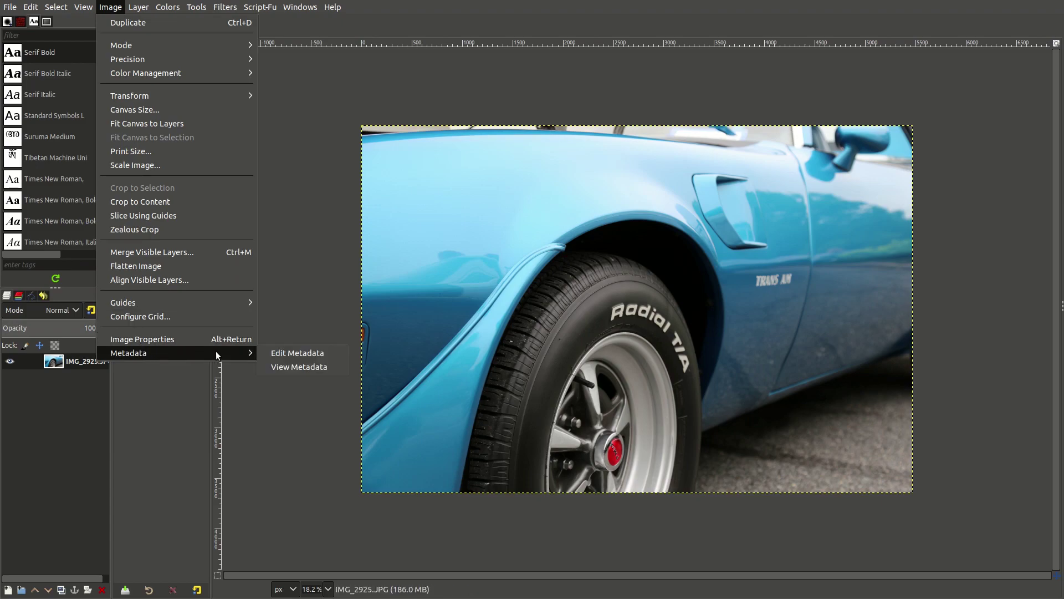
left_click(298, 366)
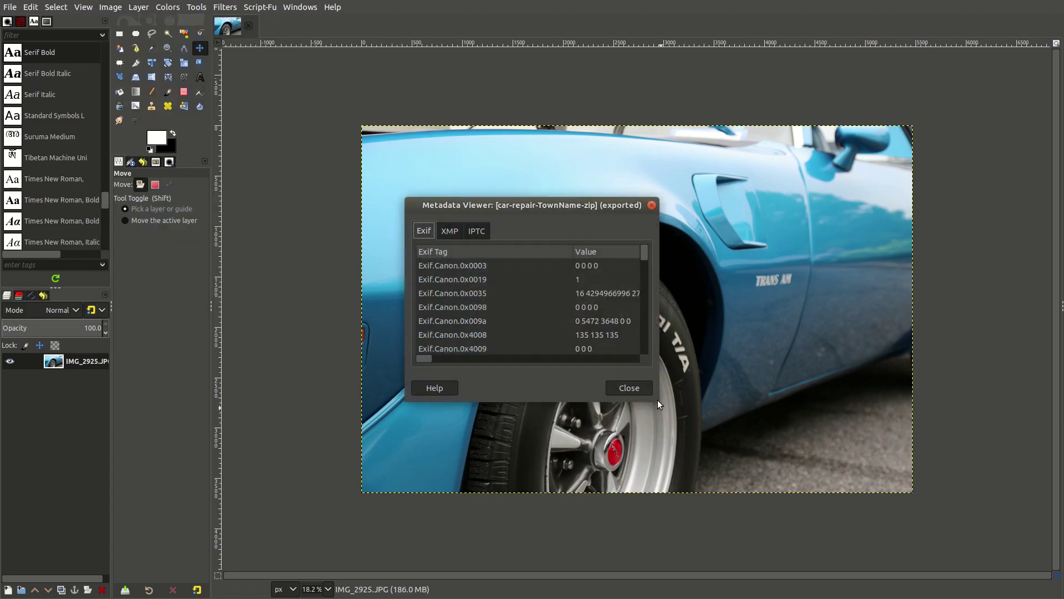
left_click_drag(656, 400, 819, 526)
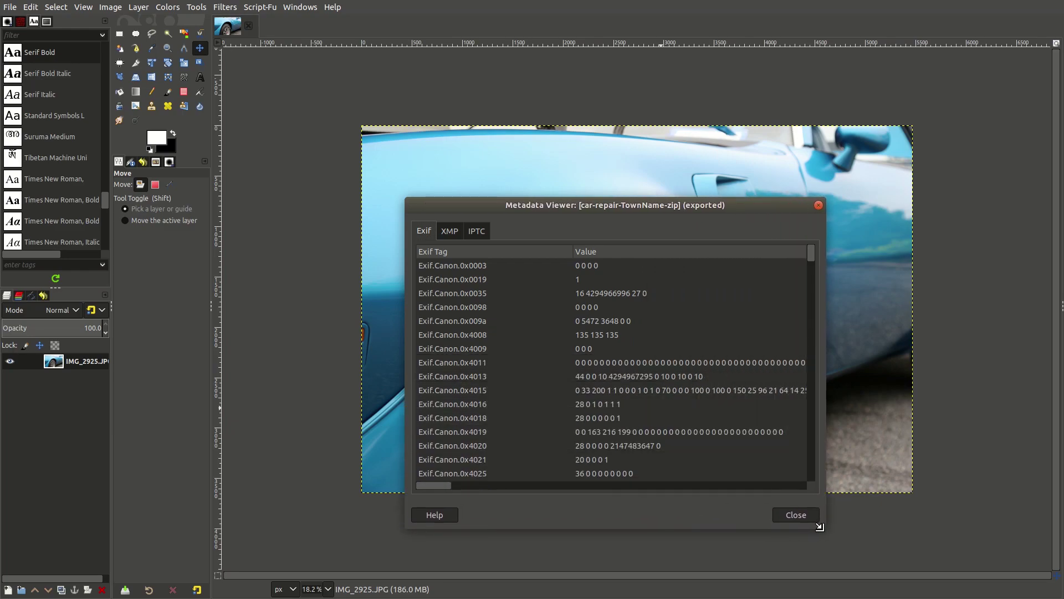
scroll(534, 373, "down", 15)
scroll(535, 373, "down", 15)
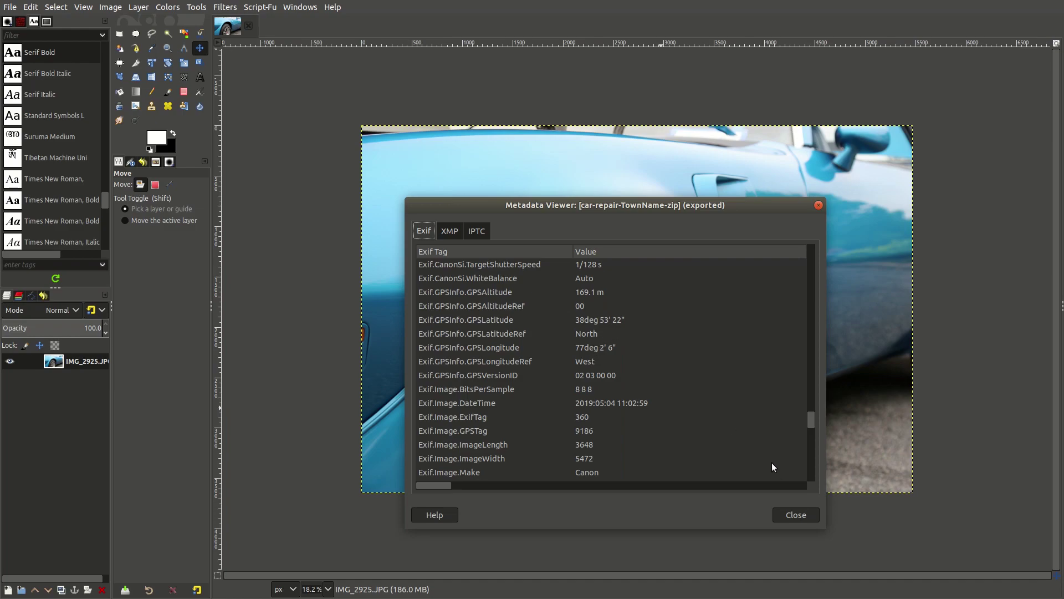
left_click(795, 515)
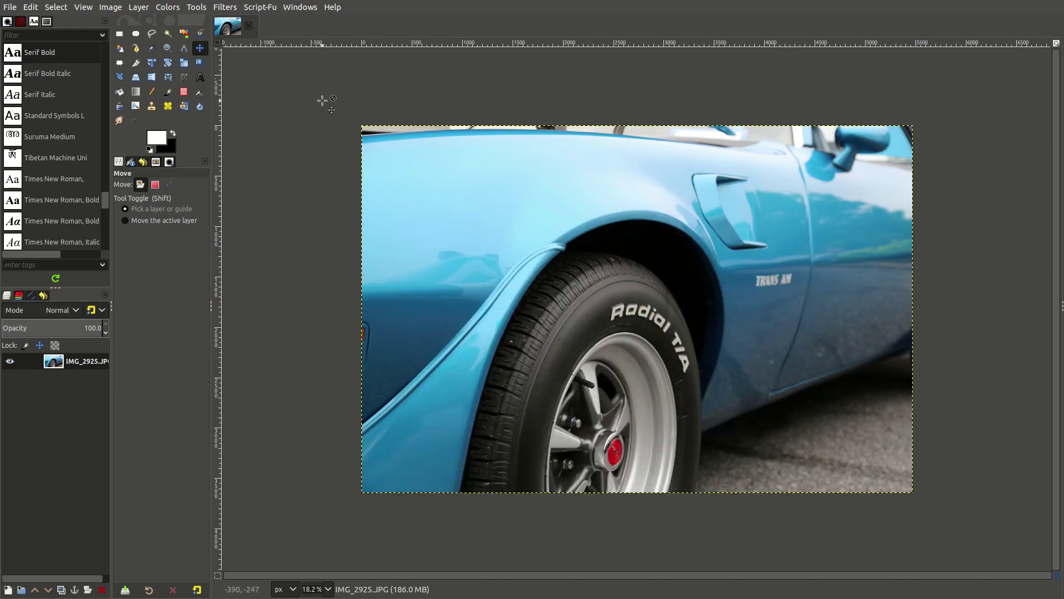